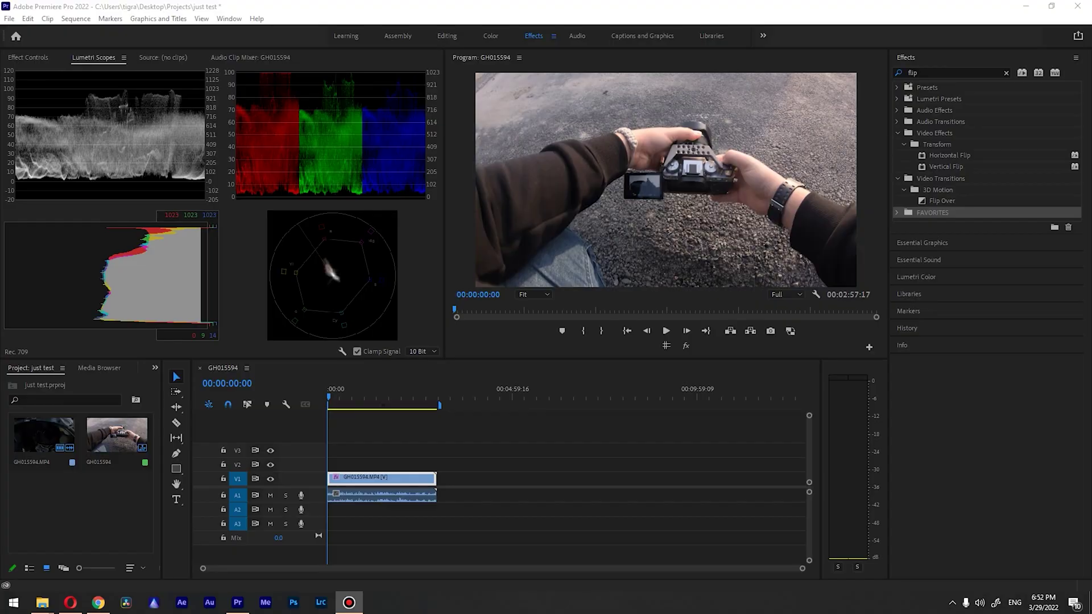
Open Export Settings and confirm the H.264 Match Source - High bitrate preset and GH015594.mp4 output
{"action": "left_click", "coordinate": [540, 128]}
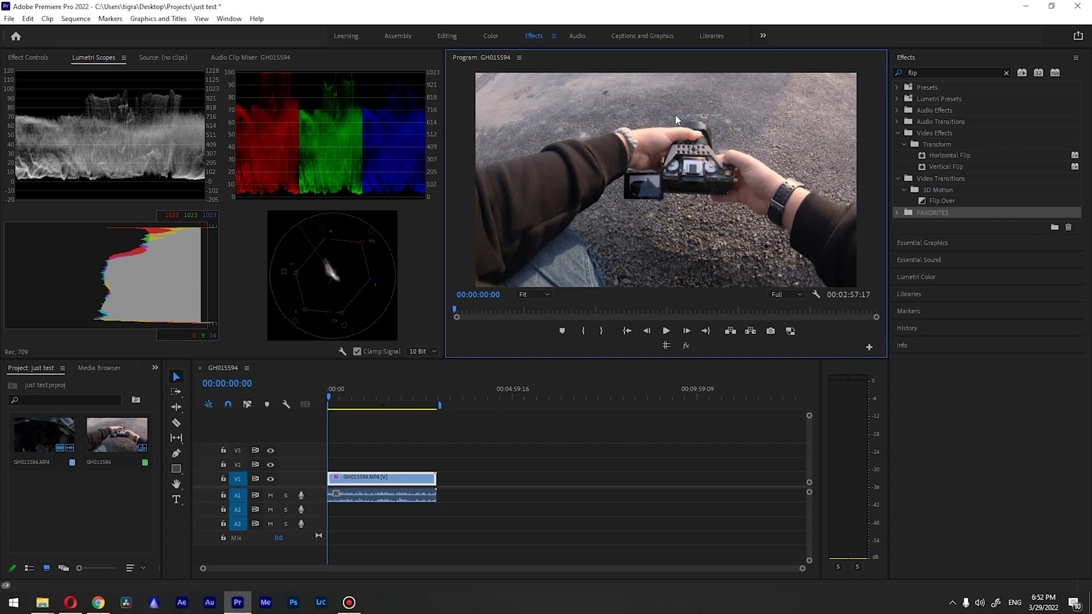
{"action": "key", "text": "ctrl+m"}
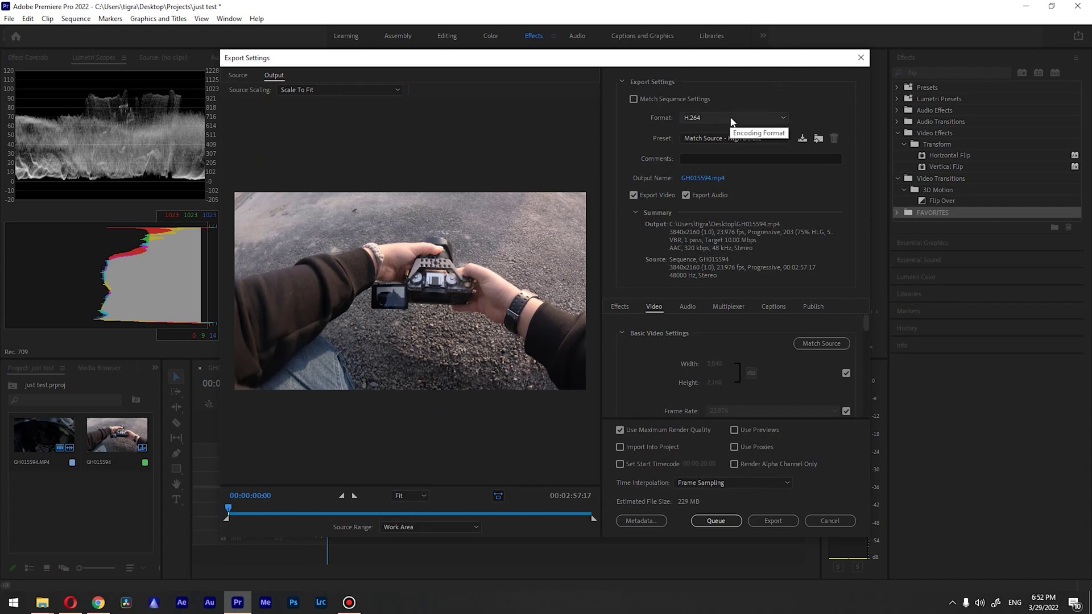
{"action": "left_click", "coordinate": [715, 138]}
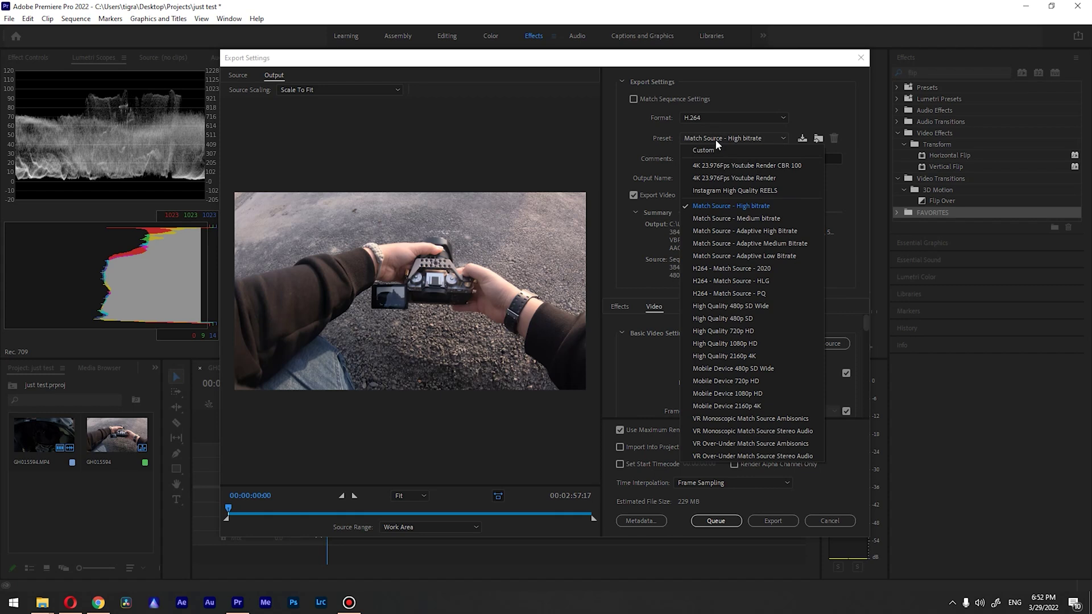
{"action": "left_click", "coordinate": [715, 138]}
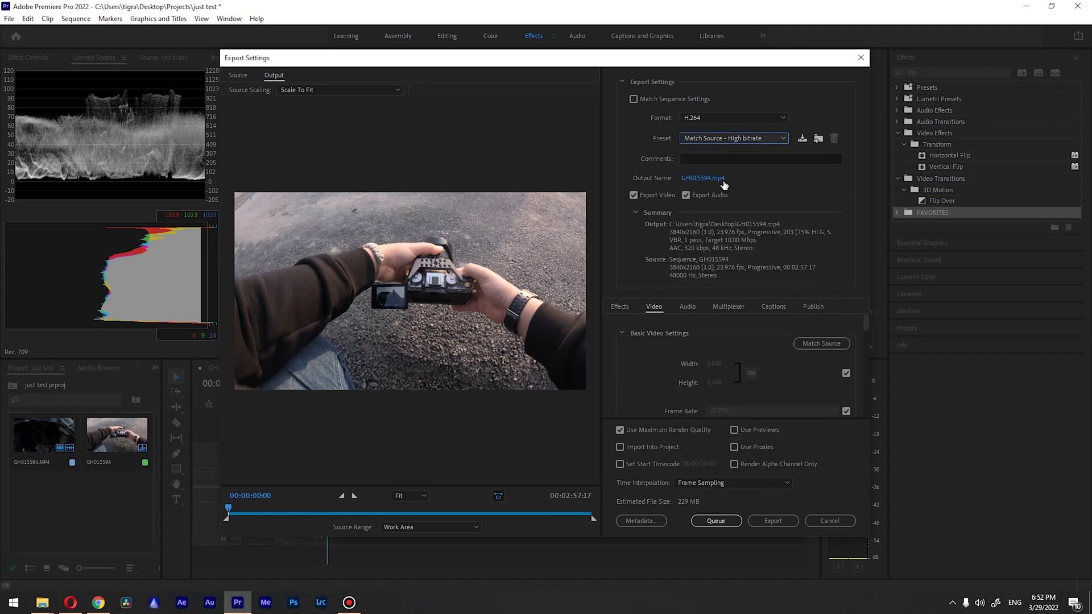
{"action": "left_click", "coordinate": [704, 181]}
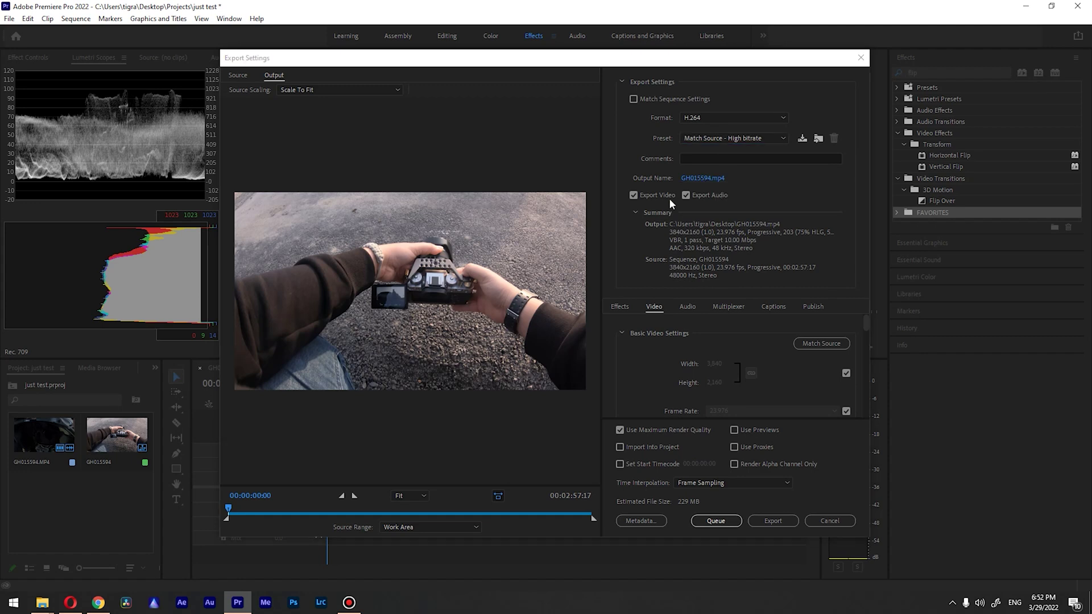
{"action": "left_click", "coordinate": [734, 361]}
Match video settings to the source, keeping 23.976 fps, and enable Render at Maximum Depth
{"action": "scroll", "coordinate": [862, 326], "scroll_direction": "down", "scroll_amount": 1}
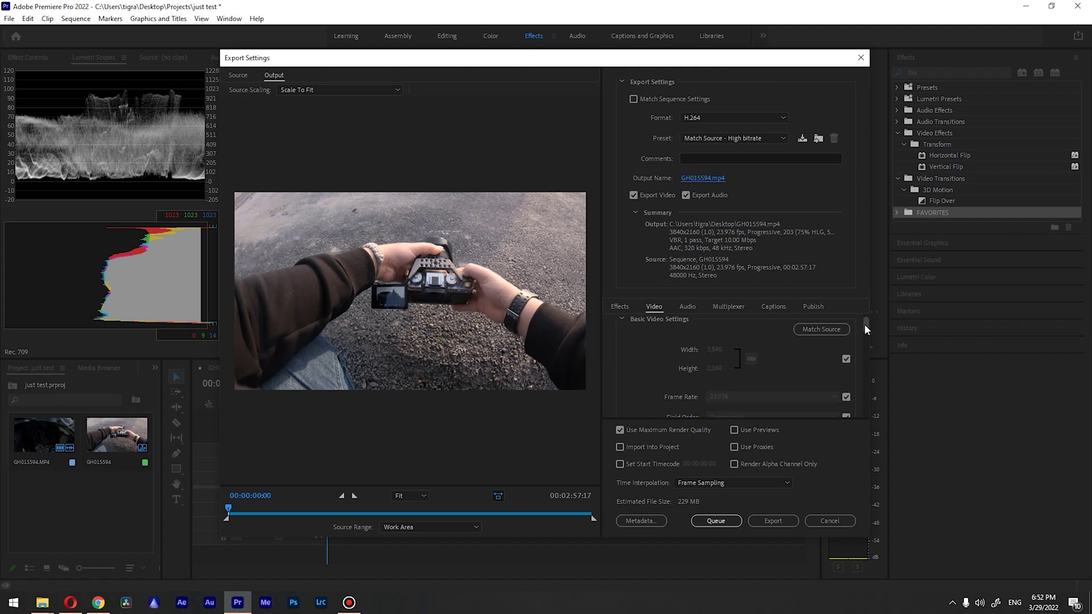
{"action": "left_click", "coordinate": [828, 328]}
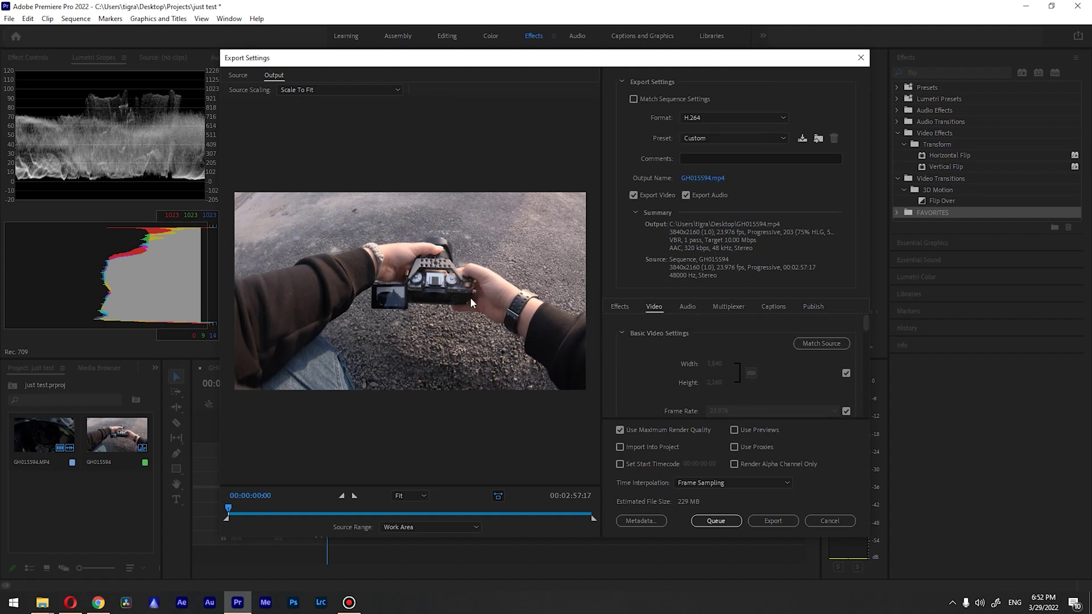
{"action": "left_click", "coordinate": [845, 373]}
{"action": "left_click", "coordinate": [846, 373]}
{"action": "left_click_drag", "start_coordinate": [865, 326], "coordinate": [865, 337]}
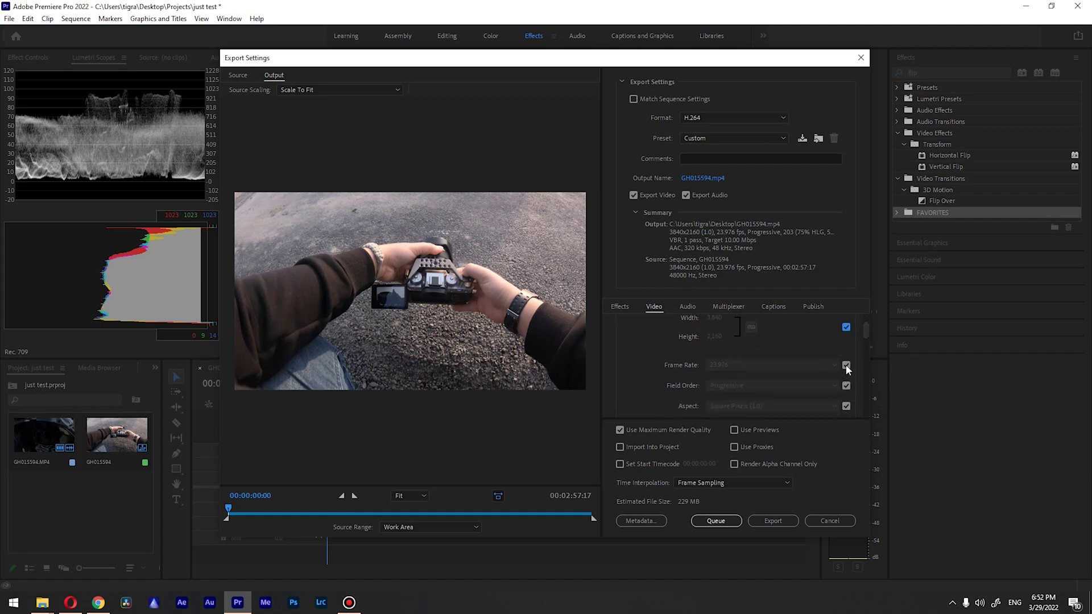
{"action": "left_click", "coordinate": [845, 365]}
{"action": "left_click", "coordinate": [756, 366]}
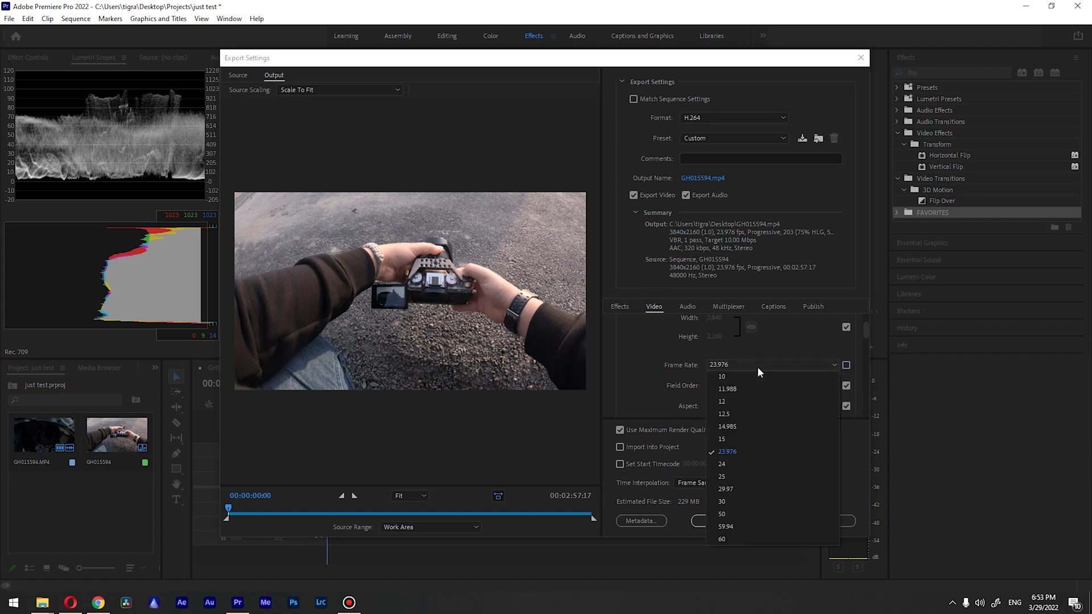
{"action": "left_click", "coordinate": [770, 362]}
{"action": "left_click", "coordinate": [847, 365]}
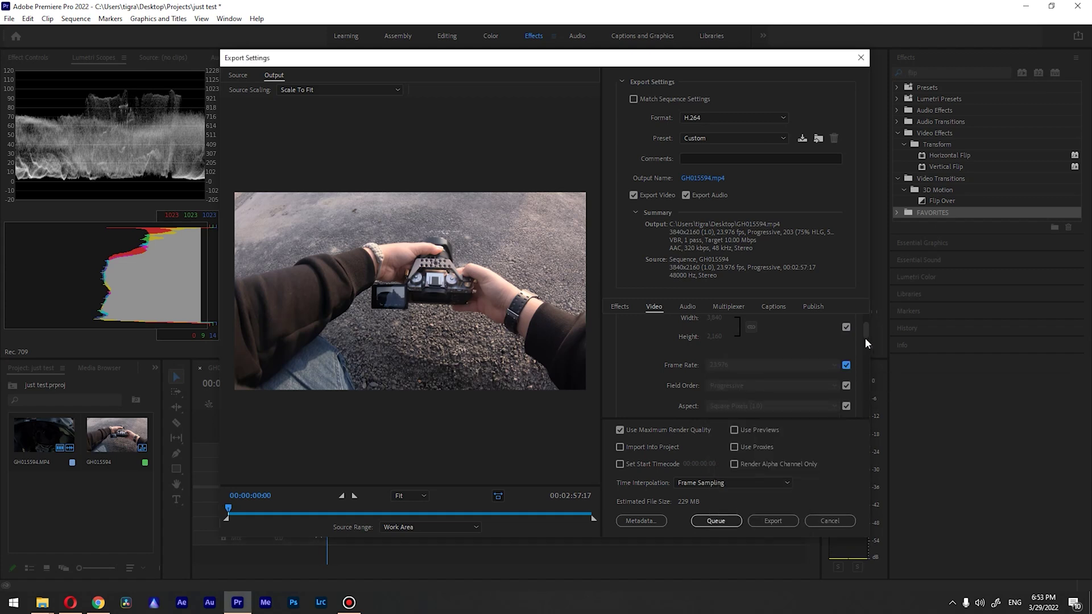
{"action": "left_click_drag", "start_coordinate": [865, 332], "coordinate": [865, 344]}
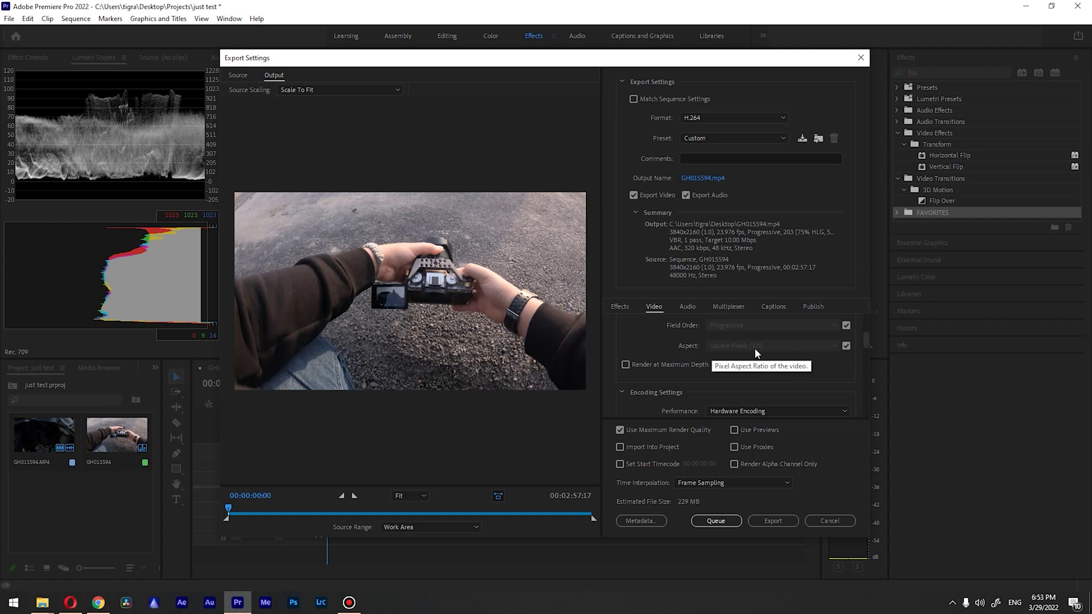
{"action": "left_click", "coordinate": [699, 367]}
{"action": "left_click_drag", "start_coordinate": [861, 340], "coordinate": [865, 349]}
Keep Hardware Encoding as the H.264 performance mode
{"action": "scroll", "coordinate": [691, 340], "scroll_direction": "down", "scroll_amount": 1}
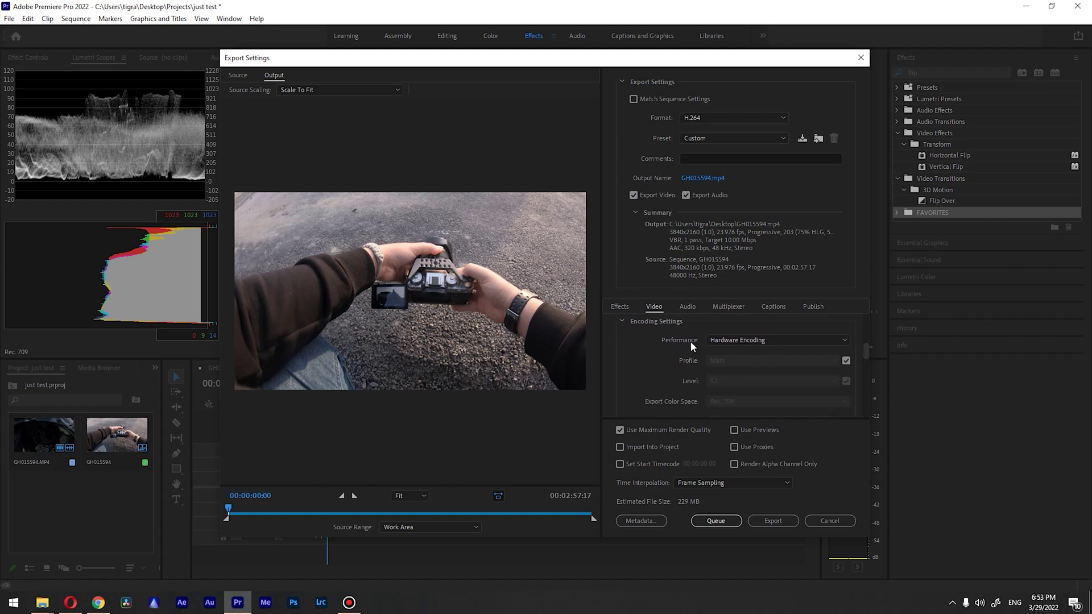
{"action": "left_click", "coordinate": [743, 342]}
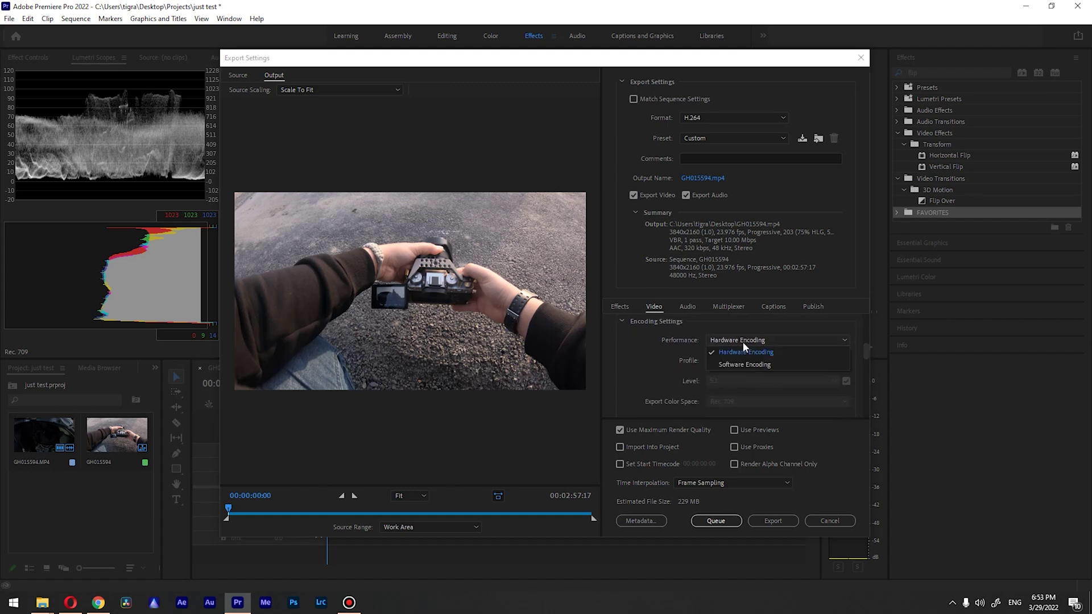
{"action": "left_click", "coordinate": [773, 353]}
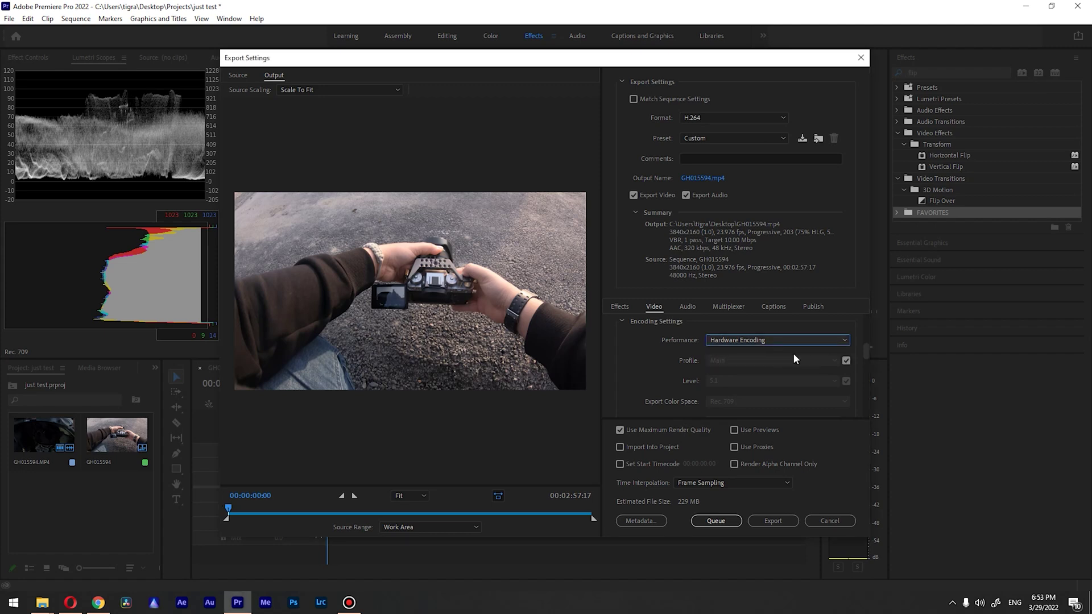
Set the H.264 profile to High and the encoding level to 5.2
{"action": "left_click", "coordinate": [847, 360]}
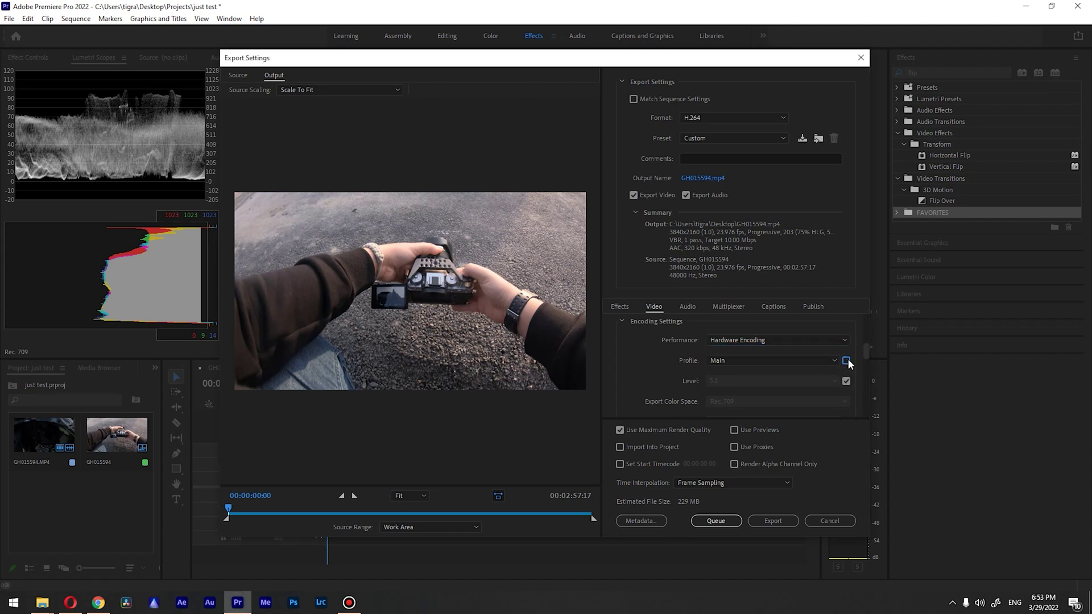
{"action": "left_click", "coordinate": [734, 360]}
{"action": "left_click", "coordinate": [773, 396]}
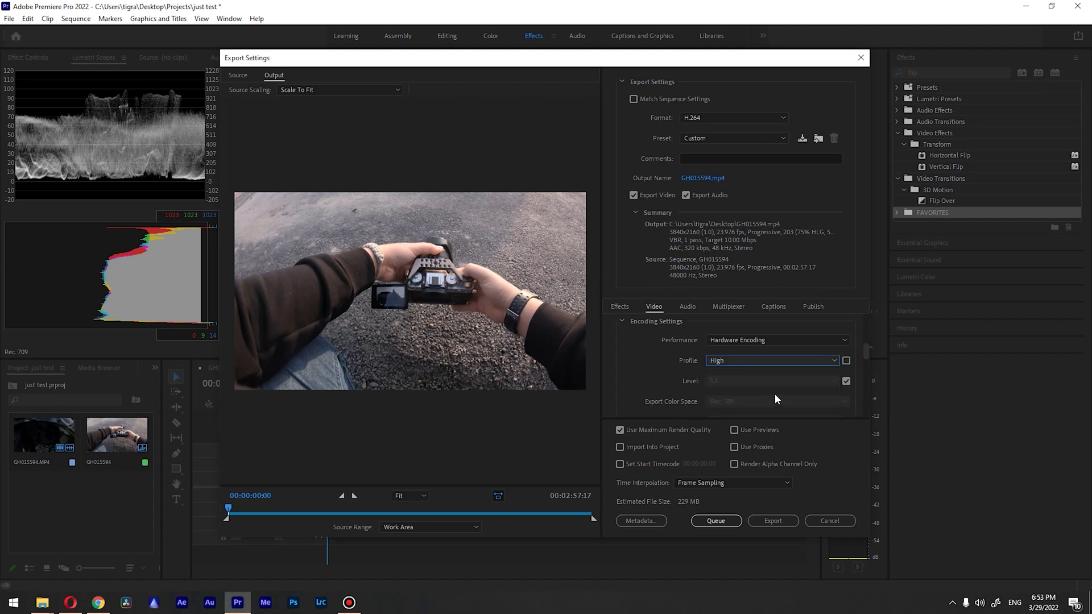
{"action": "left_click", "coordinate": [847, 381]}
{"action": "left_click", "coordinate": [827, 380]}
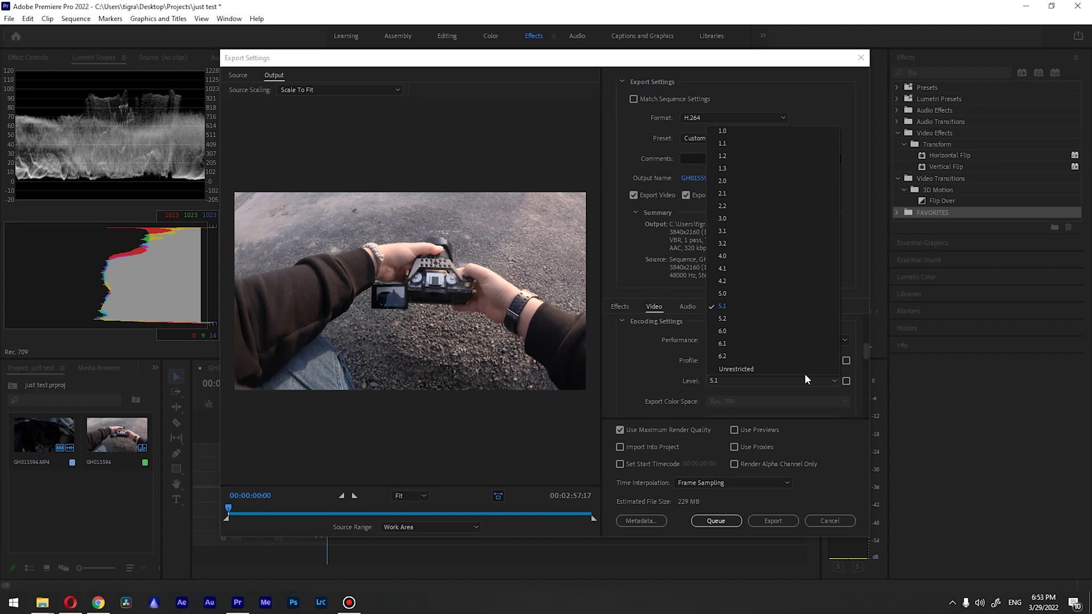
{"action": "left_click", "coordinate": [769, 317]}
{"action": "left_click_drag", "start_coordinate": [865, 322], "coordinate": [856, 396]}
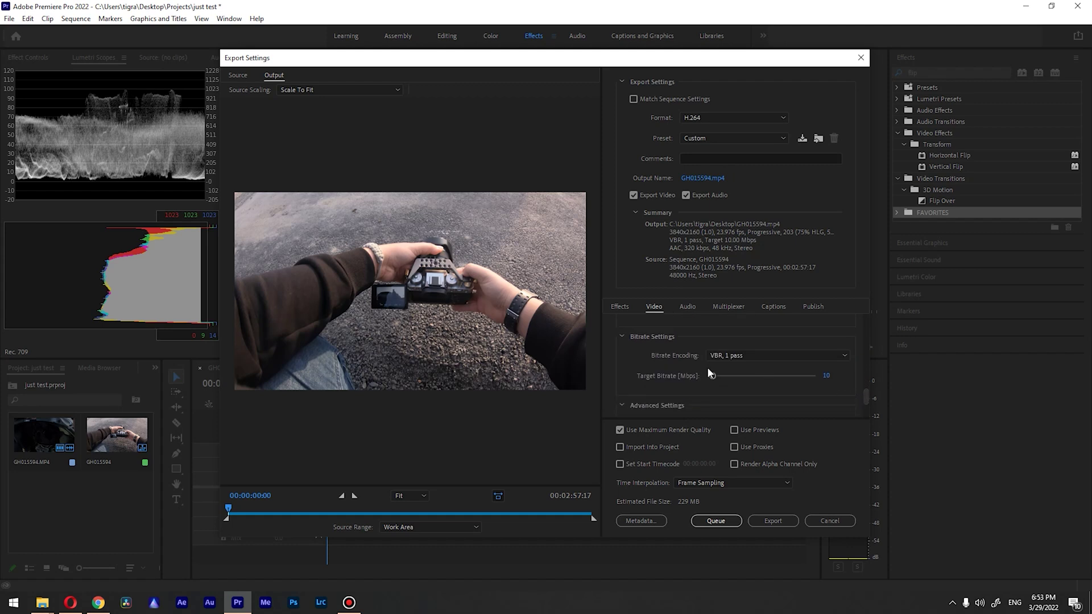
Show the Bitrate Encoding choices: CBR, VBR 1 pass and VBR 2 pass
{"action": "left_click", "coordinate": [730, 357]}
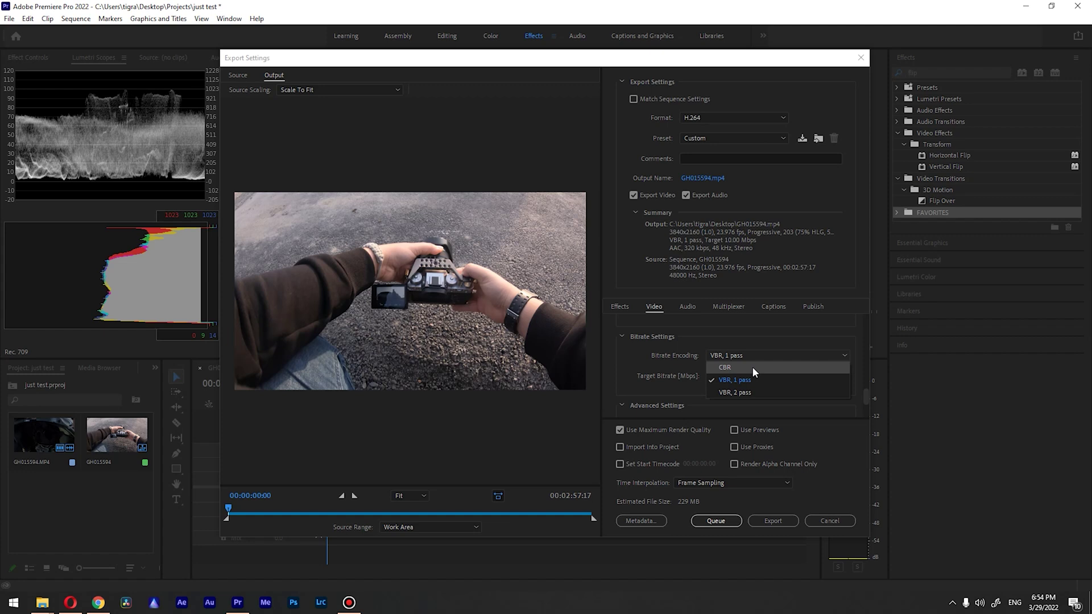
Switch bitrate encoding to CBR with a 100 Mbps target bitrate
{"action": "left_click", "coordinate": [752, 367]}
{"action": "left_click", "coordinate": [825, 375]}
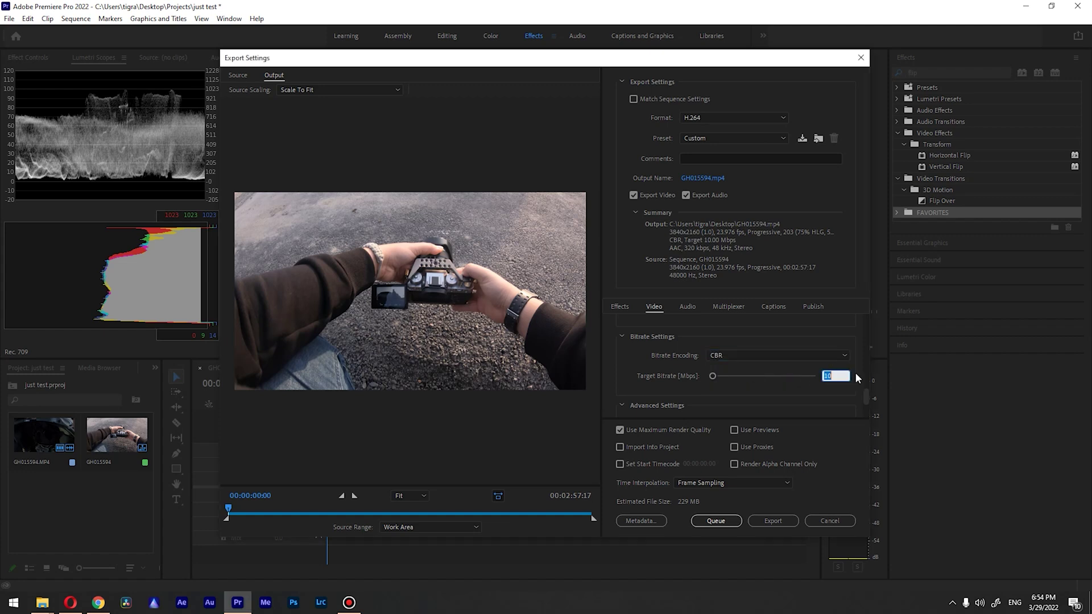
{"action": "type", "text": "100"}
{"action": "key", "text": "Return"}
{"action": "left_click_drag", "start_coordinate": [863, 391], "coordinate": [866, 410]}
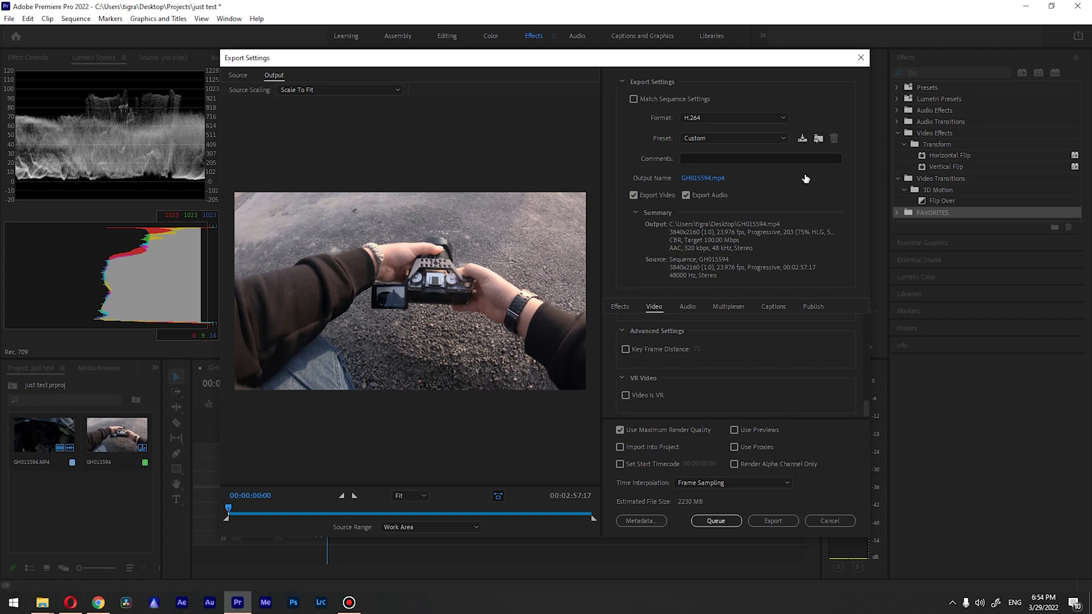
Save the current export settings as a new preset named '4K high quality export'
{"action": "left_click", "coordinate": [803, 140]}
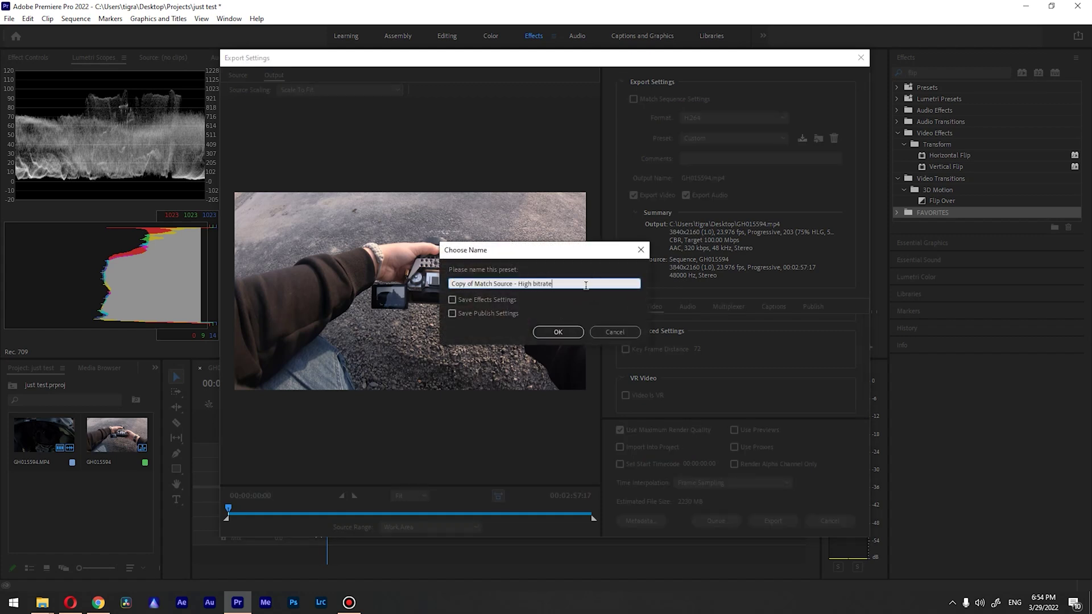
{"action": "type", "text": "4K high quality export"}
{"action": "left_click", "coordinate": [549, 332]}
{"action": "left_click", "coordinate": [746, 136]}
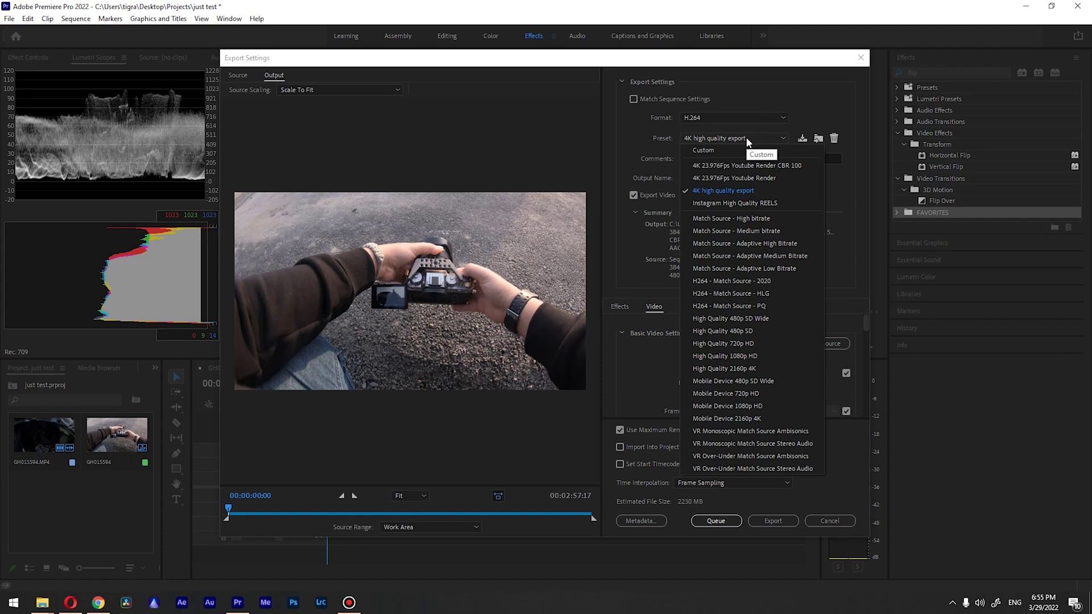
{"action": "left_click", "coordinate": [739, 191]}
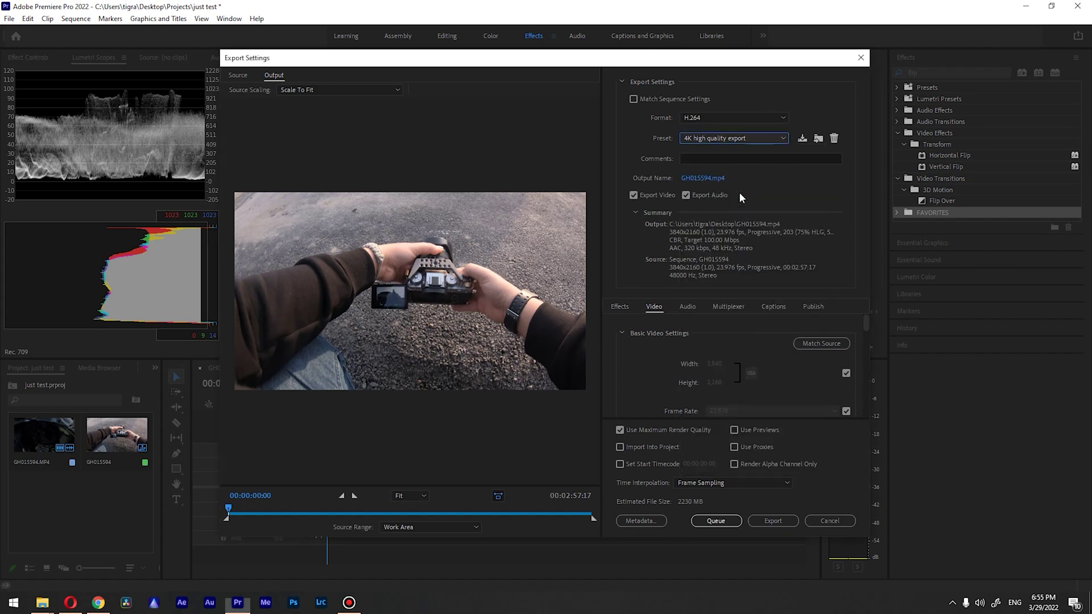
{"action": "left_click", "coordinate": [736, 137]}
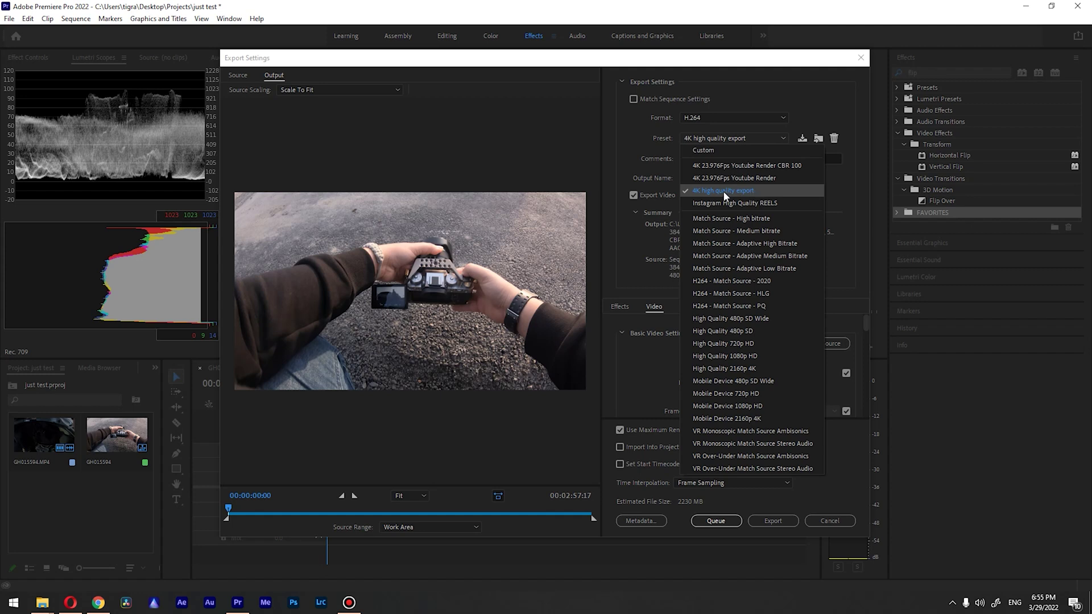
{"action": "left_click", "coordinate": [759, 191]}
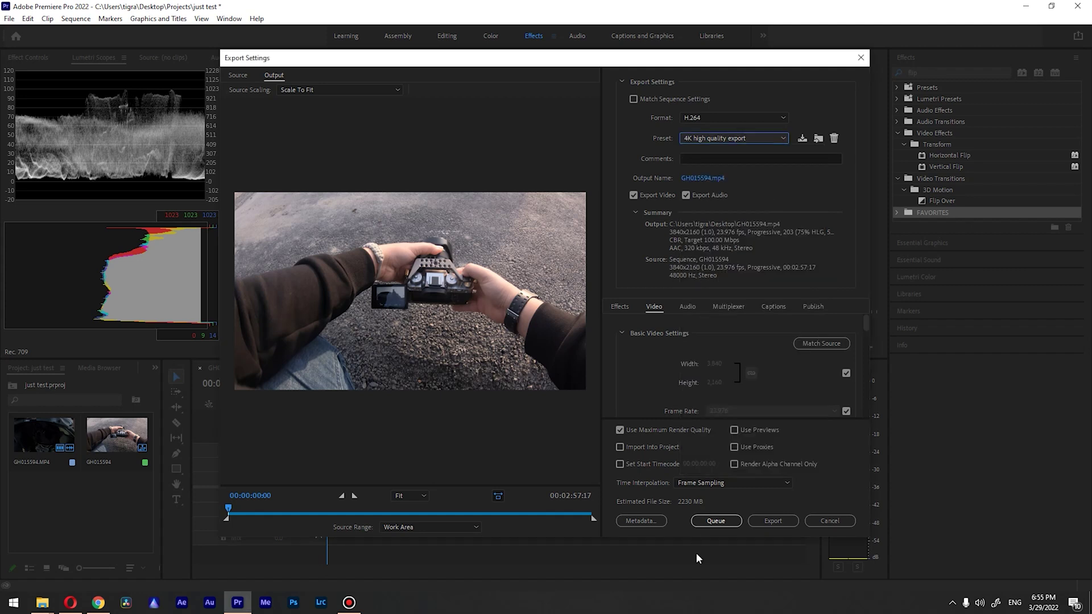